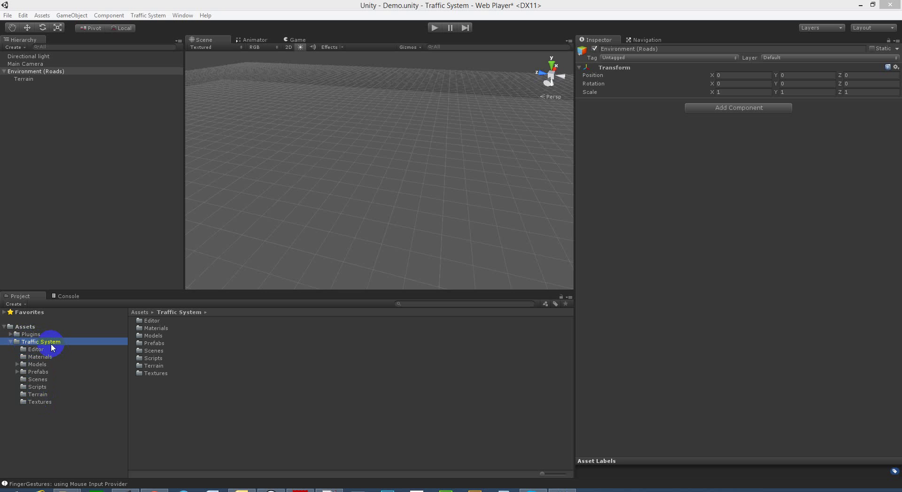
Step: Drop the Traffic System prefab from the Prefabs folder into the scene and expand its Edit, Anchor and Resource folders
double_click(153, 343)
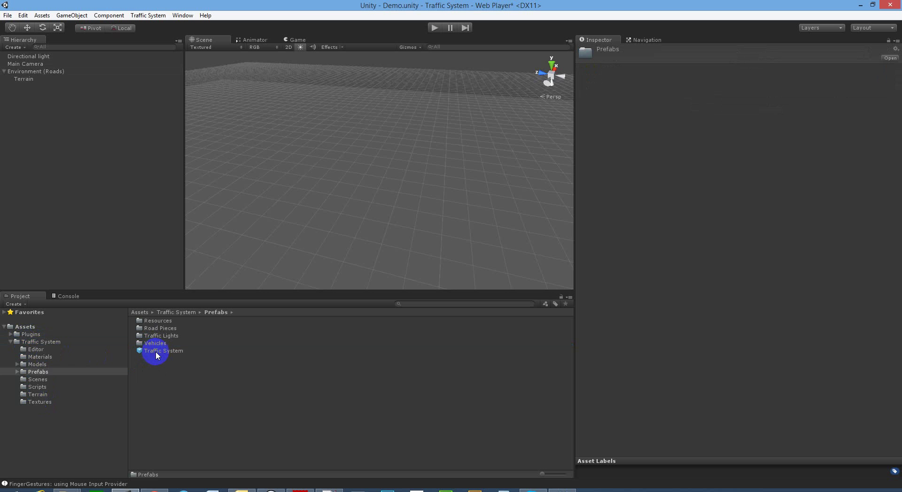
drag(157, 350, 118, 199)
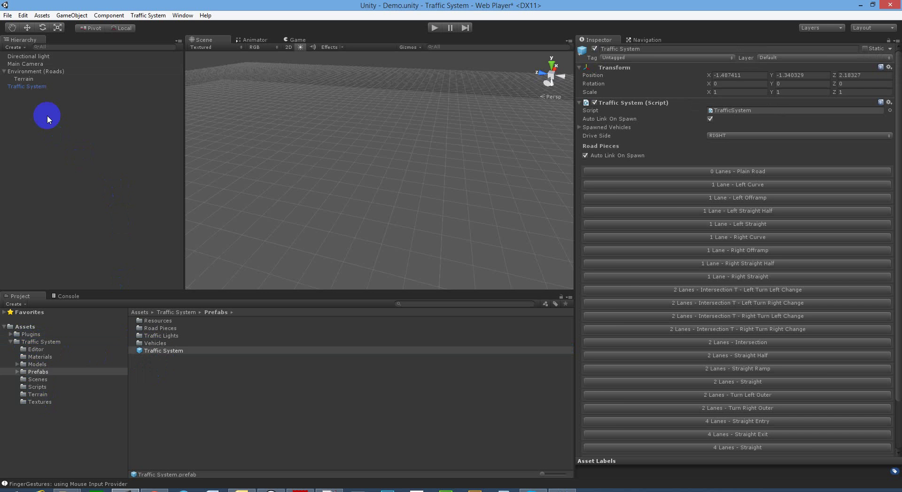
click(24, 86)
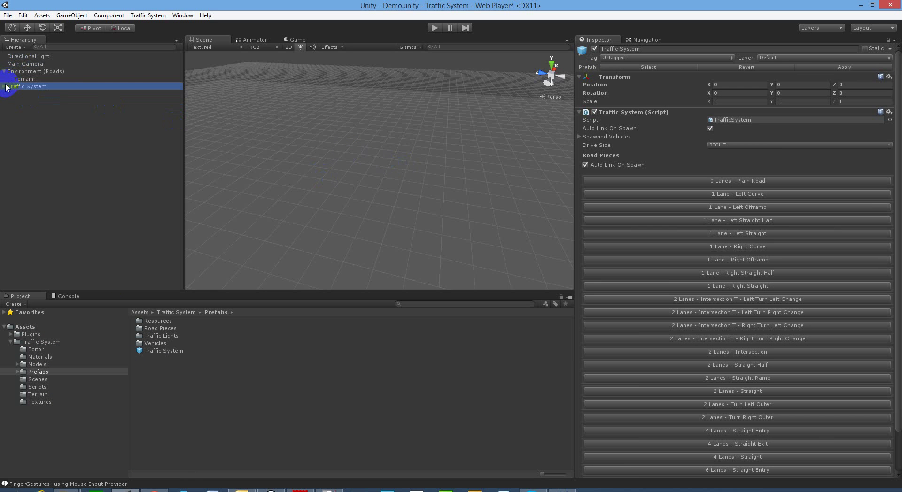
click(5, 87)
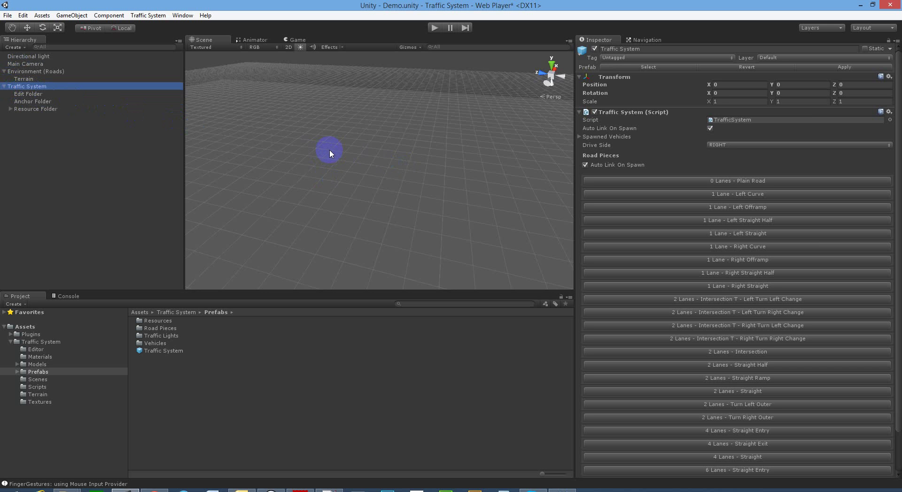
Step: Orbit the Scene view to tilt the grid, and scroll the Inspector down to the Road Pieces list
alt+drag(328, 149, 346, 161)
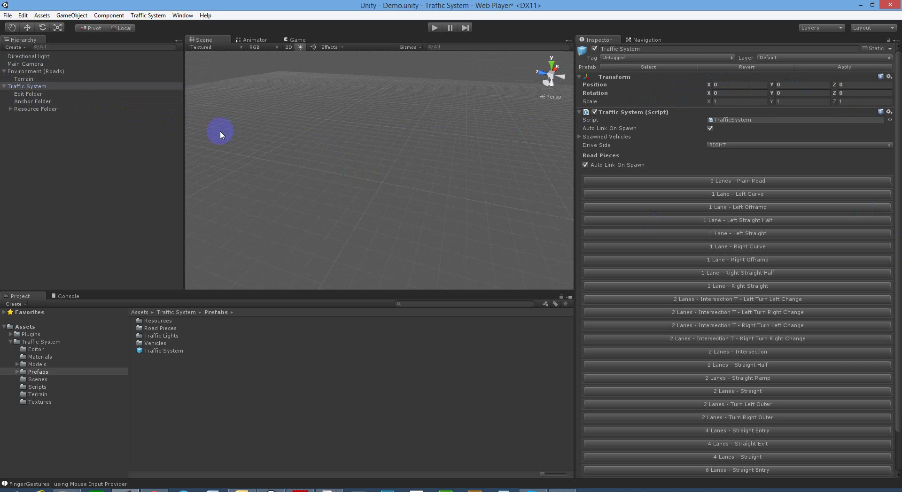
alt+drag(353, 160, 392, 176)
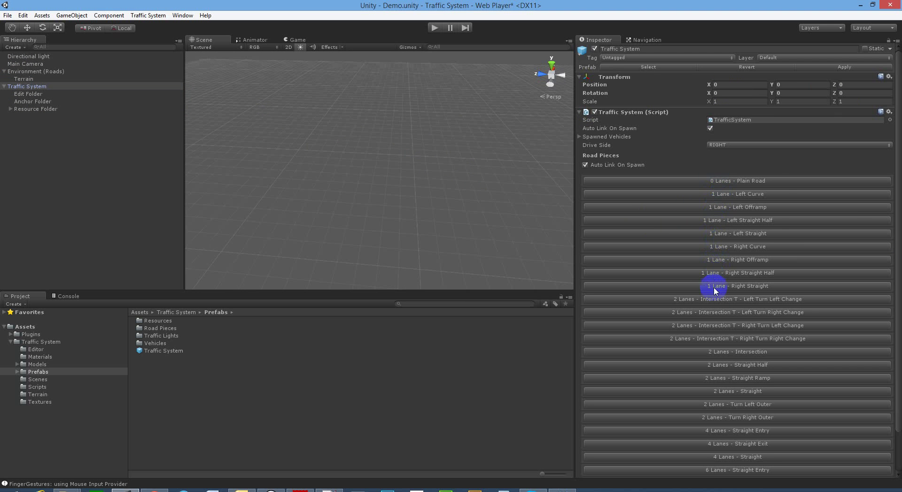
scroll(714, 328, down, 3)
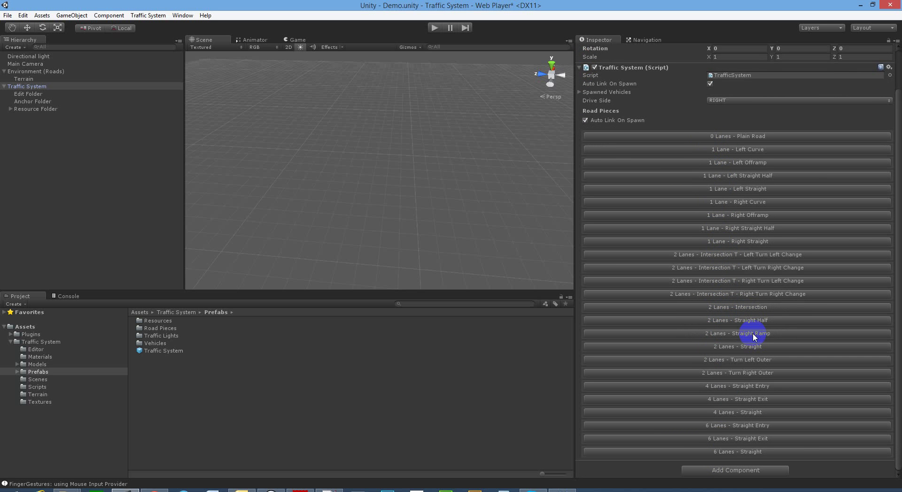
click(726, 350)
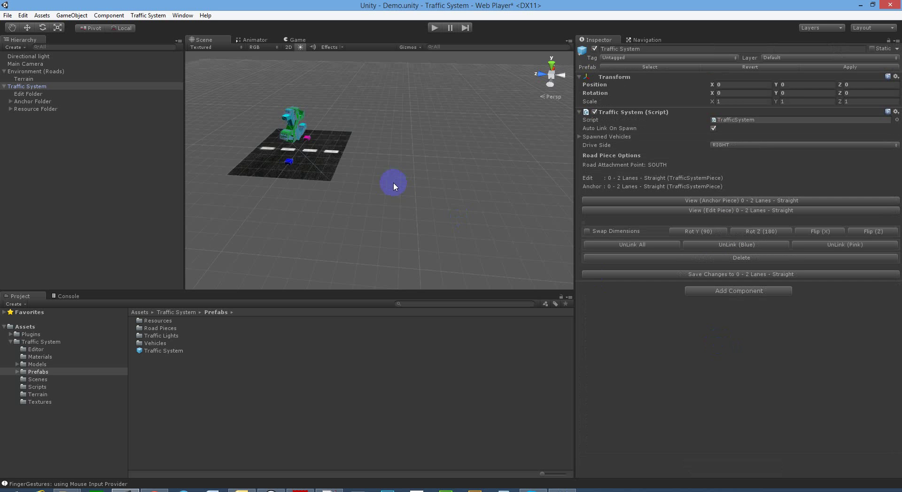
alt+drag(395, 194, 412, 171)
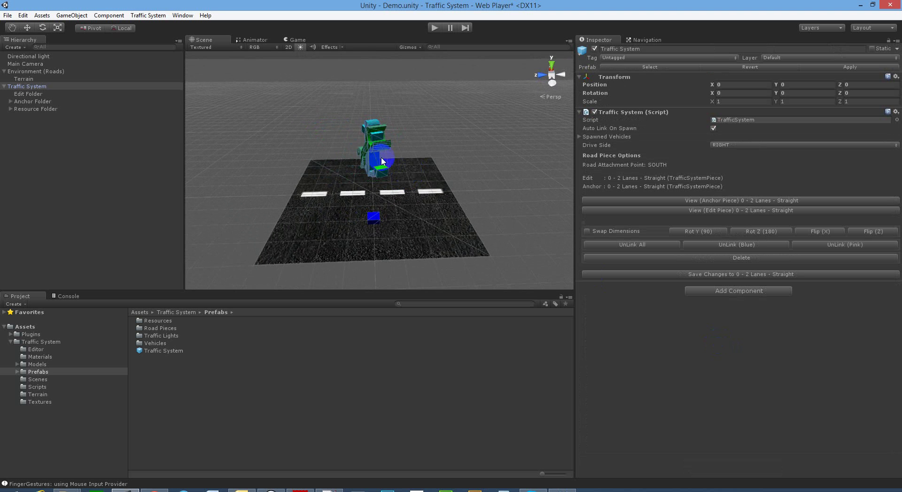
drag(371, 130, 459, 166)
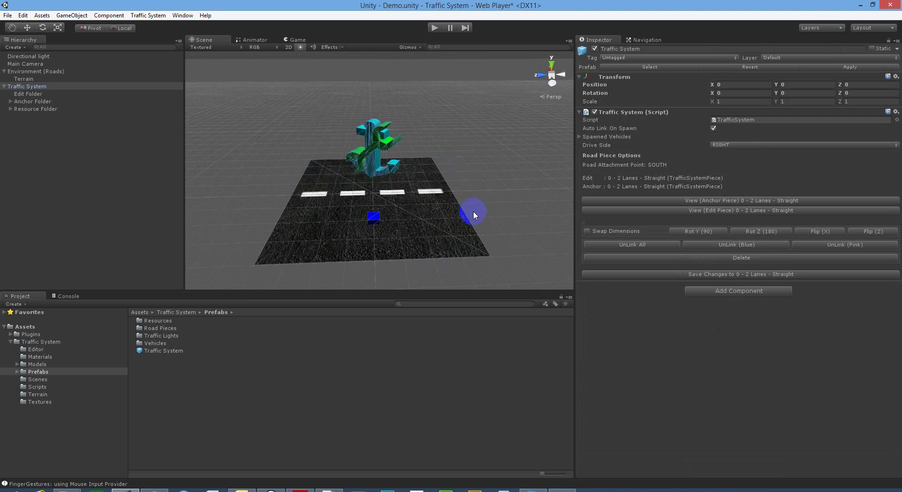
alt+drag(429, 207, 382, 208)
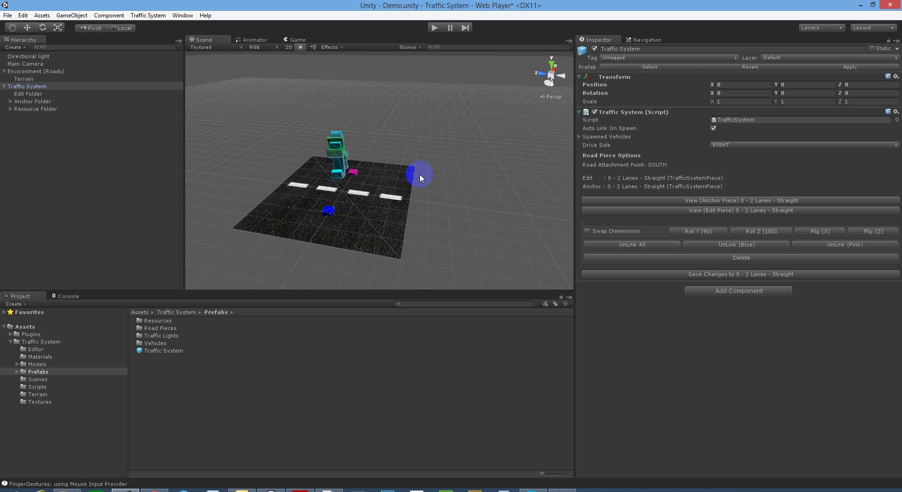
Step: Save changes to '0 - 2 Lanes - Straight' as the anchor and bring the Road Pieces list into view
click(717, 276)
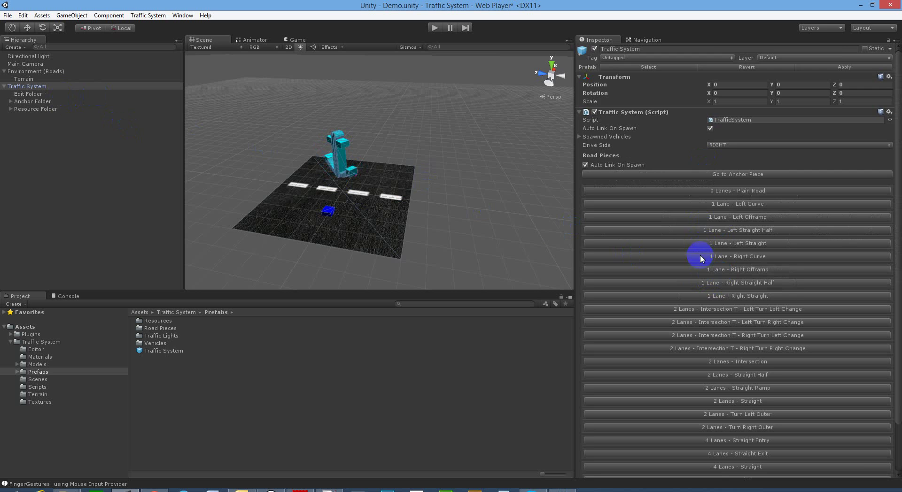
scroll(688, 207, down, 1)
scroll(689, 207, down, 1)
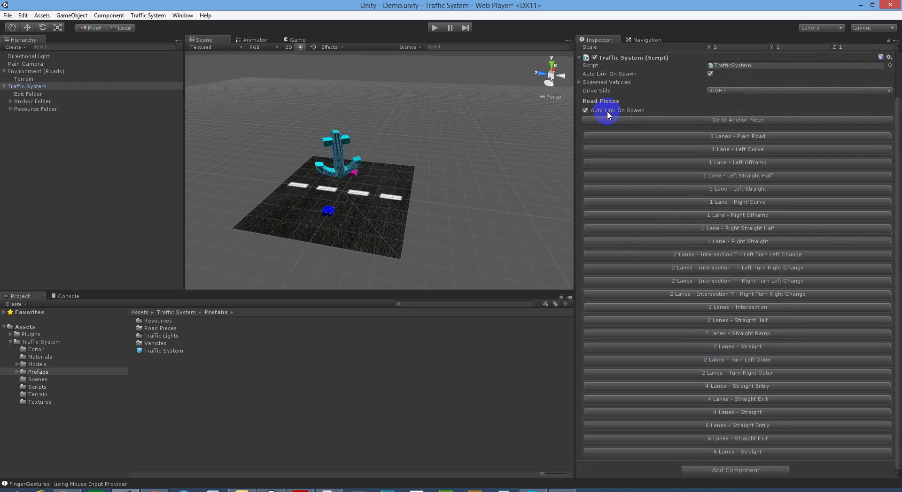
Step: Spawn a second 2 Lanes - Straight piece at the anchor's SOUTH point and orbit to inspect the linked lanes
click(740, 348)
alt+drag(512, 254, 305, 162)
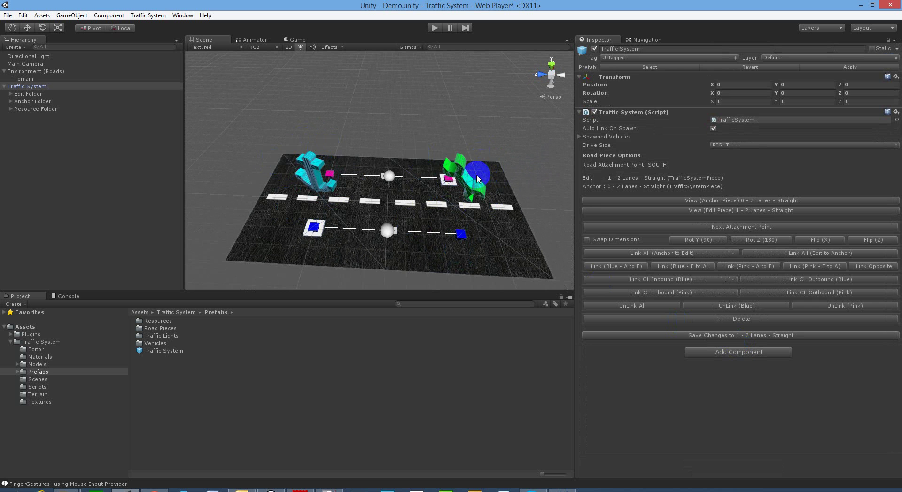
mouse_move(459, 226)
alt+mouse_down()
mouse_move(469, 236)
mouse_move(431, 242)
mouse_move(445, 222)
alt+mouse_up()
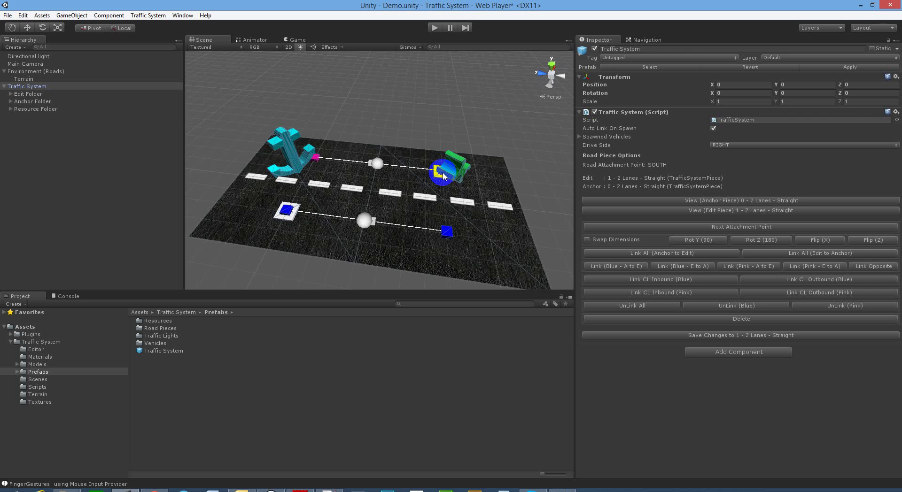
alt+drag(359, 167, 328, 155)
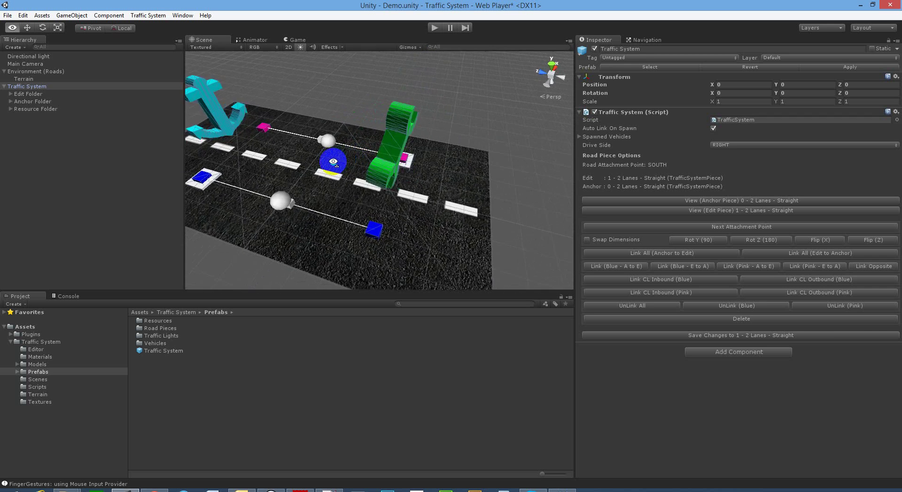
alt+drag(487, 175, 467, 170)
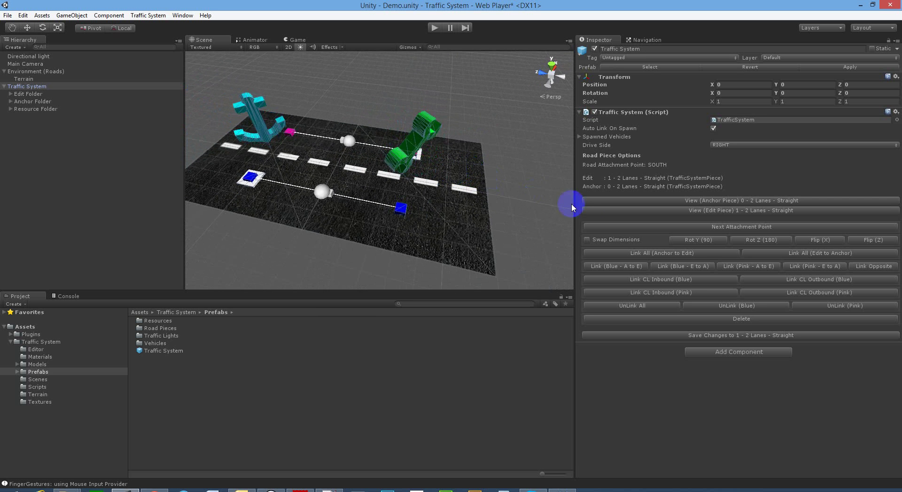
Step: Save the second piece, disable Auto Link On Spawn, and spawn a third 2 Lanes - Straight piece
click(706, 334)
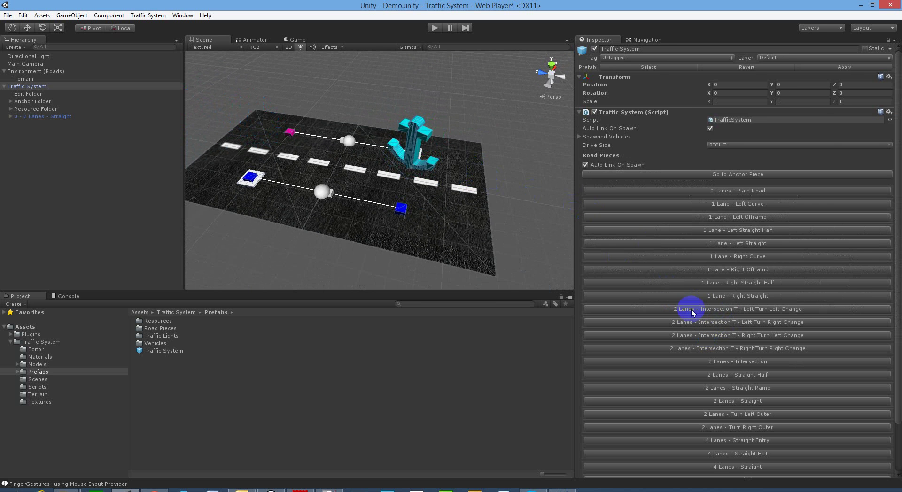
click(585, 165)
scroll(467, 191, down, 5)
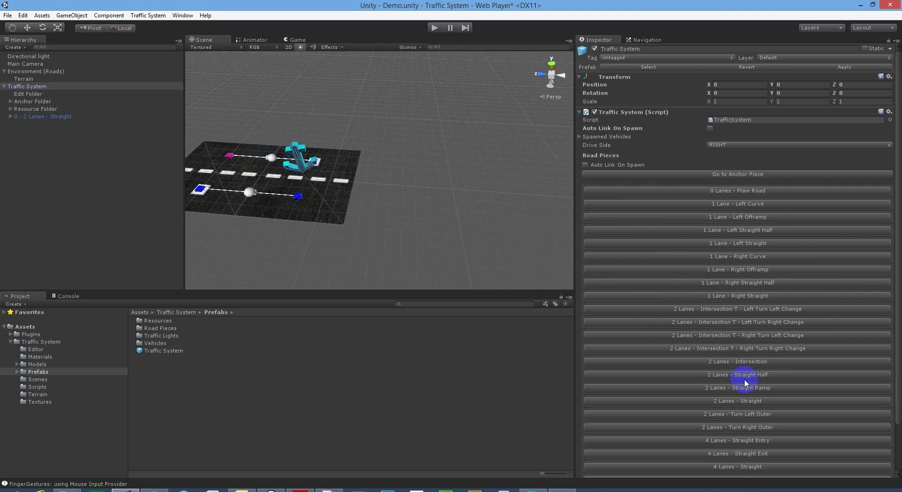
click(736, 402)
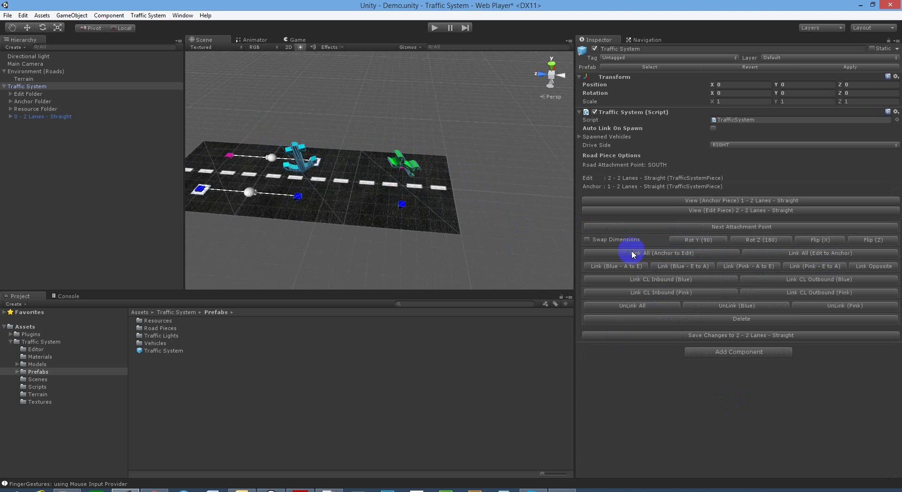
mouse_move(512, 218)
alt+mouse_down()
mouse_move(499, 221)
mouse_move(507, 223)
alt+mouse_up()
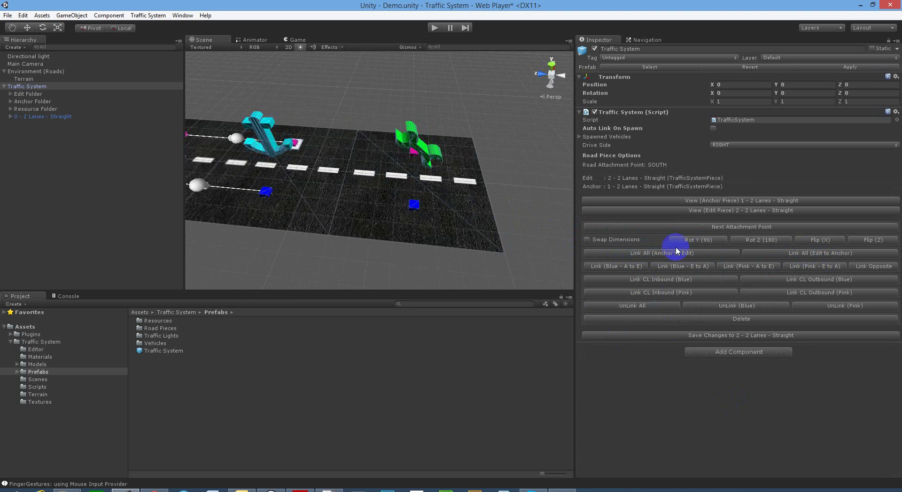
click(406, 147)
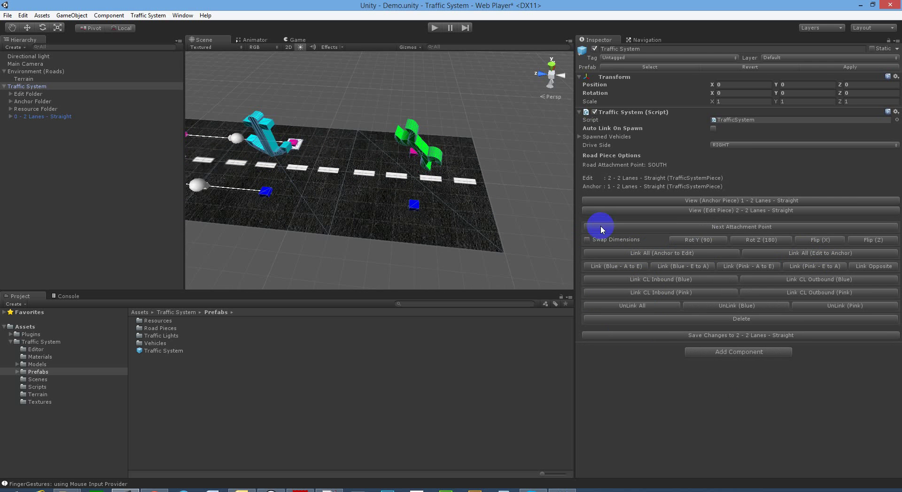
click(808, 254)
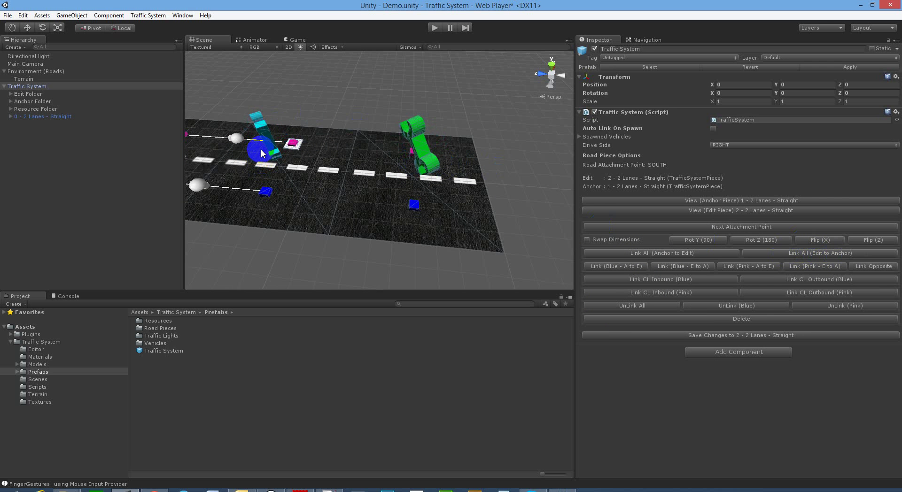
click(638, 254)
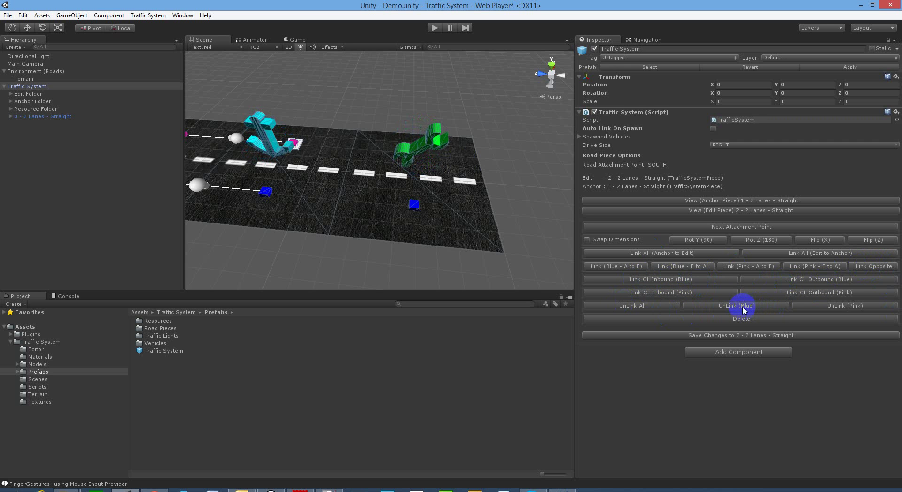
Step: Link All lanes from anchor to edit piece, then frame and orbit the three-piece road to verify
click(663, 253)
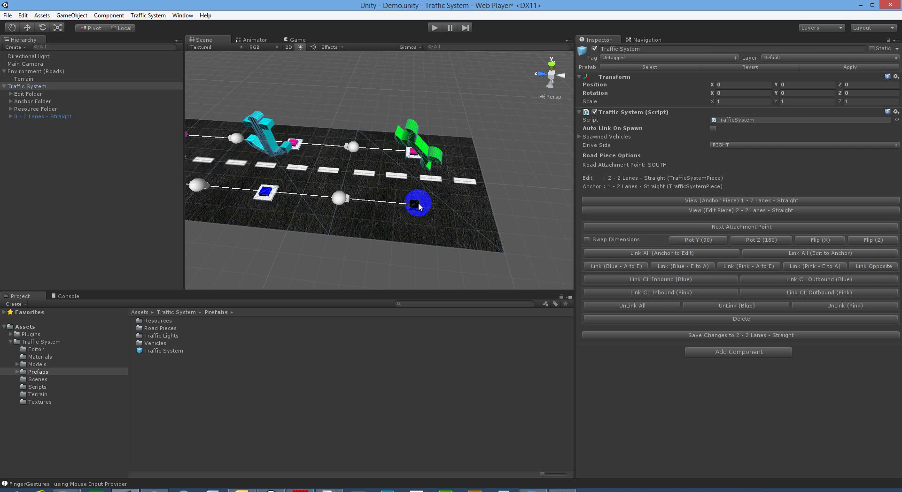
key(f)
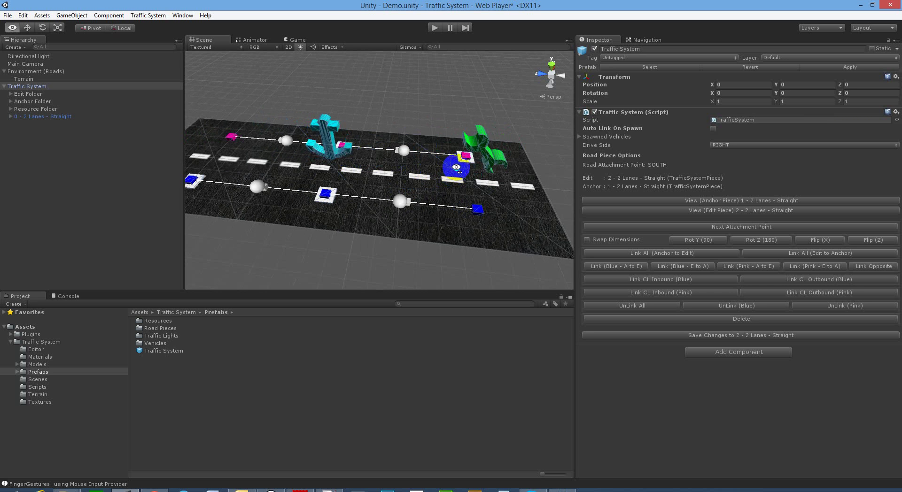
alt+drag(458, 165, 414, 175)
click(694, 254)
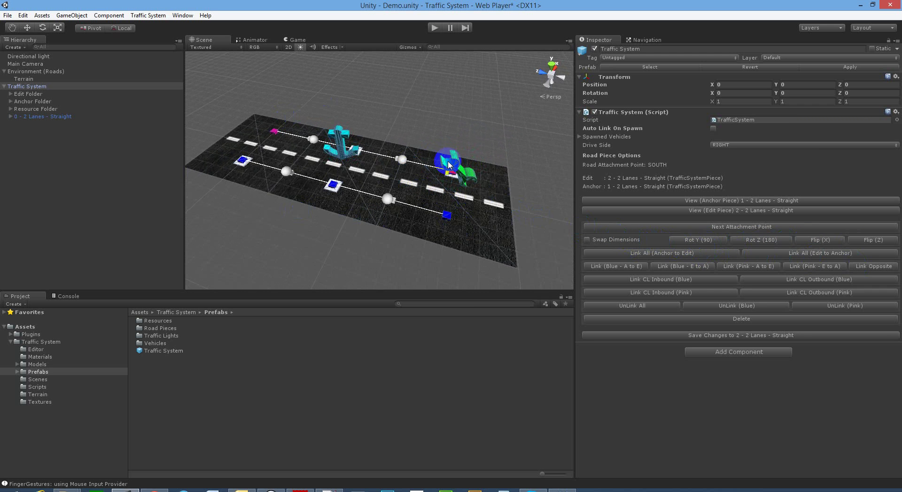
mouse_move(471, 192)
alt+mouse_down()
mouse_move(475, 201)
mouse_move(483, 196)
mouse_move(476, 204)
mouse_move(478, 188)
mouse_move(467, 191)
mouse_move(470, 202)
alt+mouse_up()
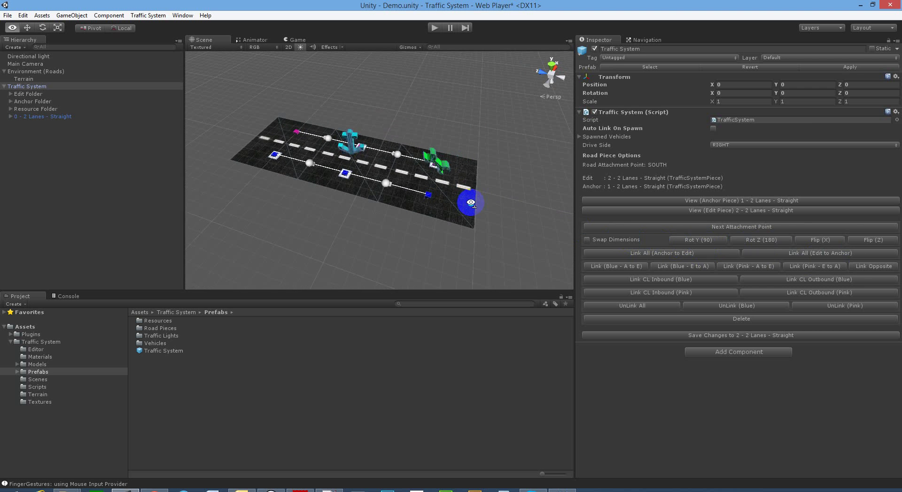